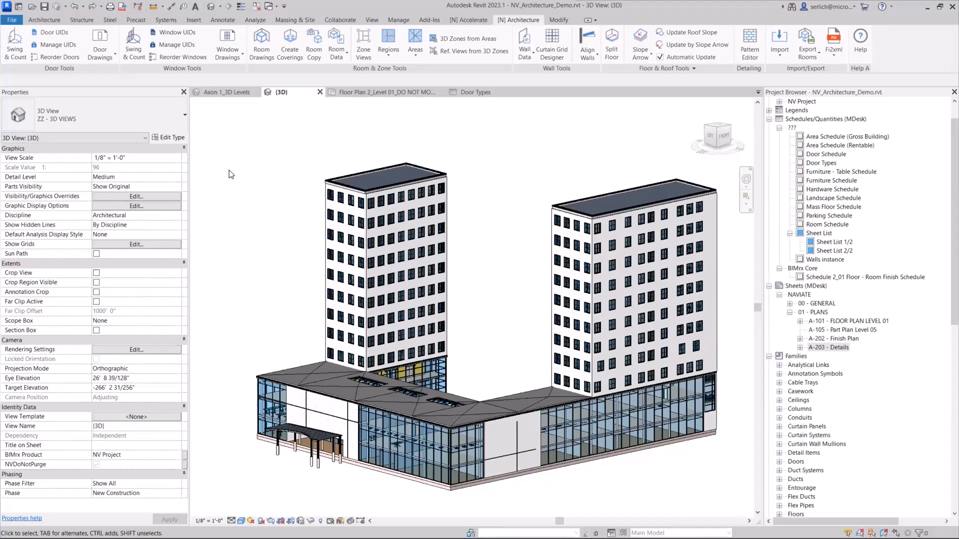
- Review the Door Types schedule and return to the Floor Plan 2_Level 01_DO NOT MODIFY view
double_click(819, 163)
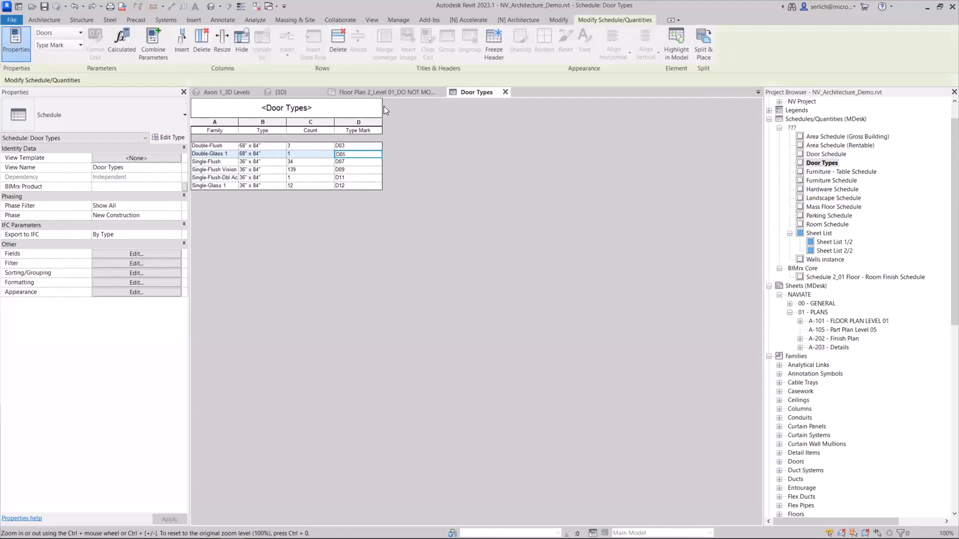
left_click(384, 92)
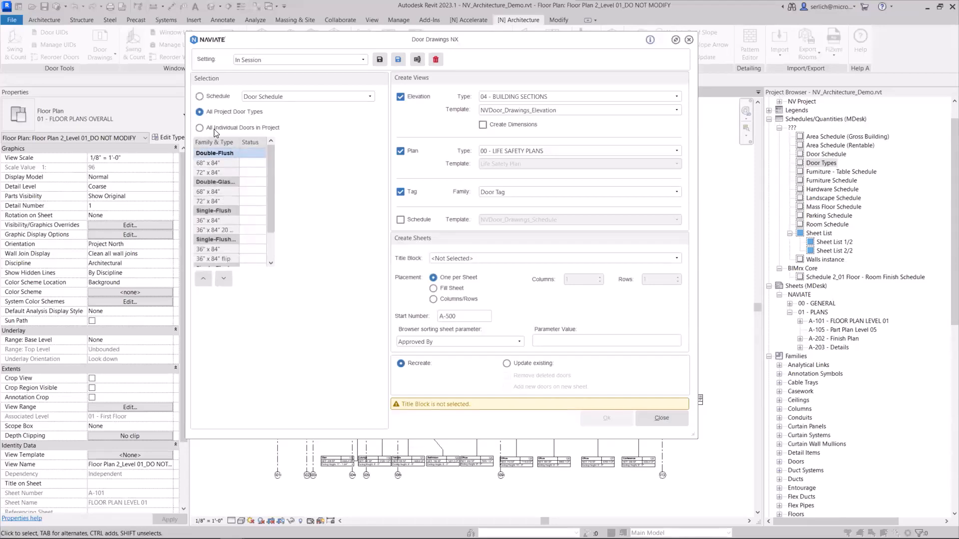
- Set the door drawings selection to all individual doors in the project and look through the listed doors
left_click(259, 128)
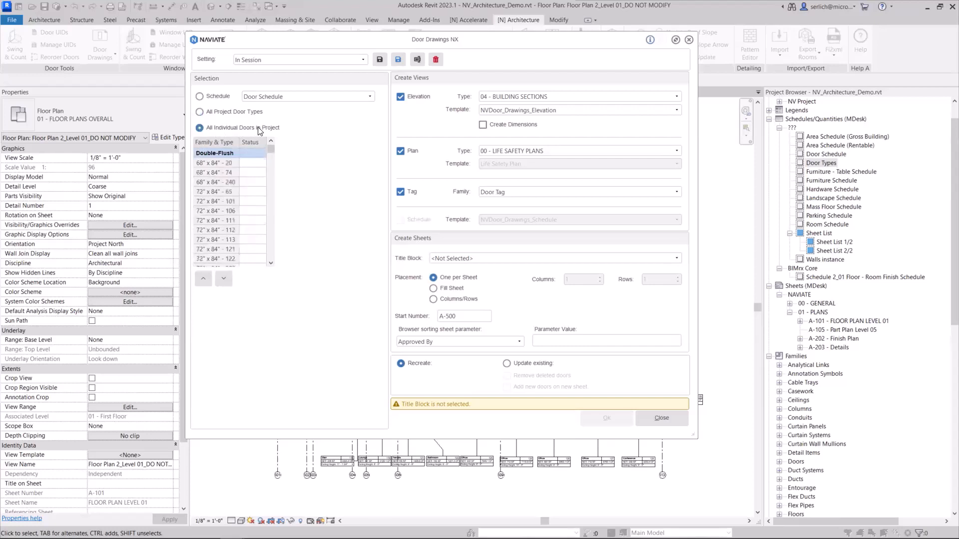
scroll(259, 192, "down", 5)
scroll(259, 195, "down", 3)
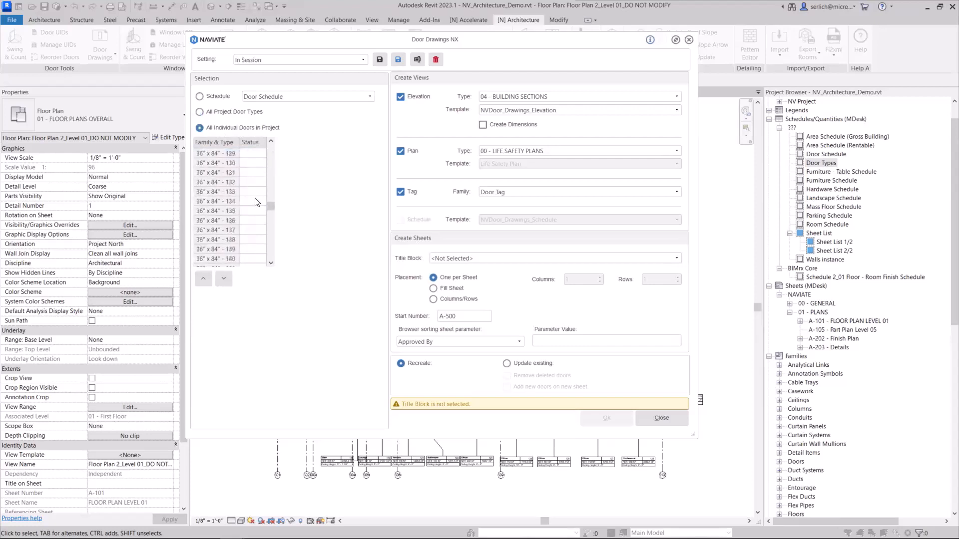
scroll(255, 199, "up", 10)
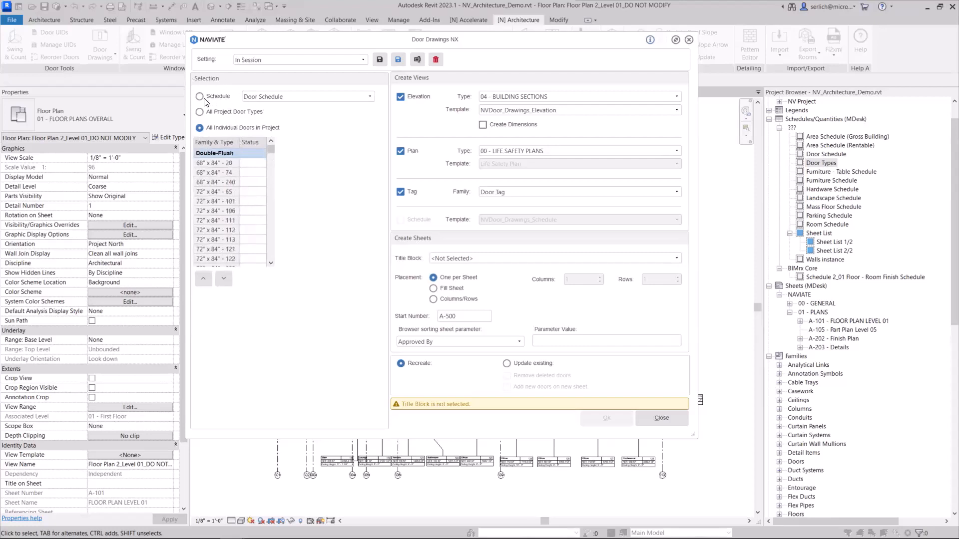
- Base the door drawings selection on the Door Types schedule
left_click(247, 97)
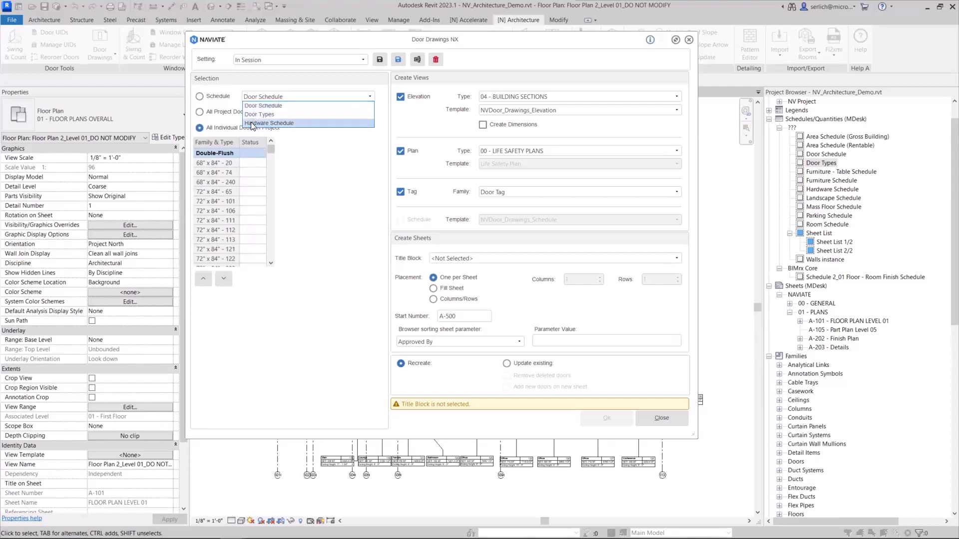
left_click(264, 116)
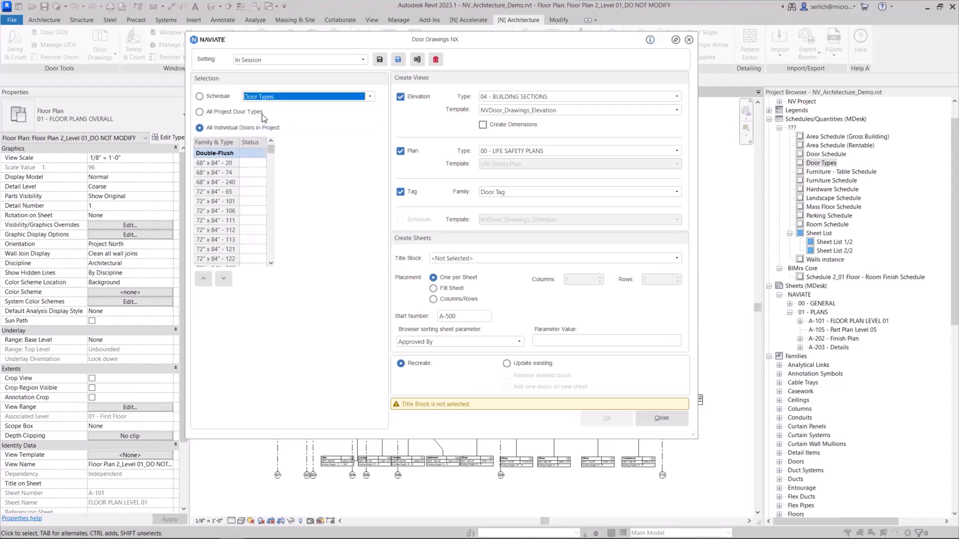
left_click(209, 98)
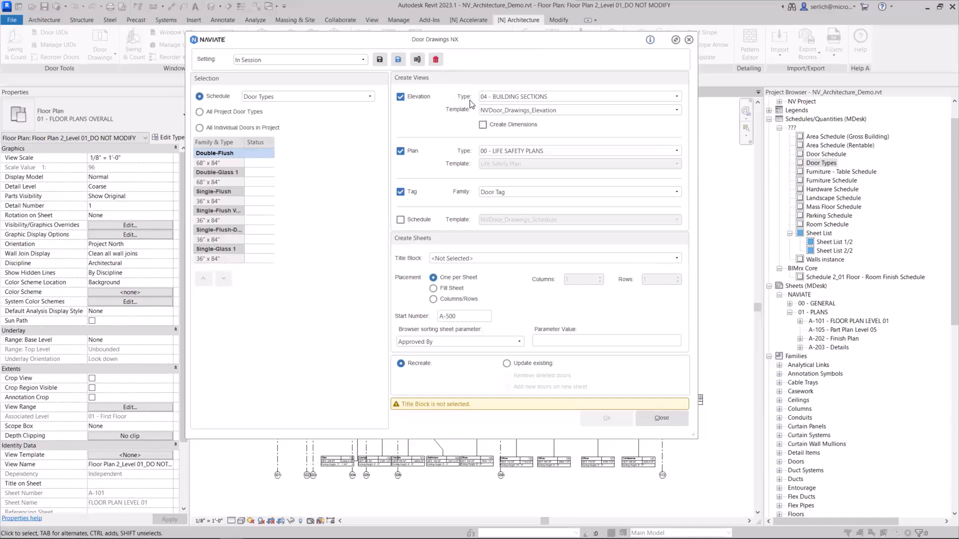
- Set the elevation view type to NV - DOORS - SECTIONS and enable dimension creation for the elevations
left_click(534, 100)
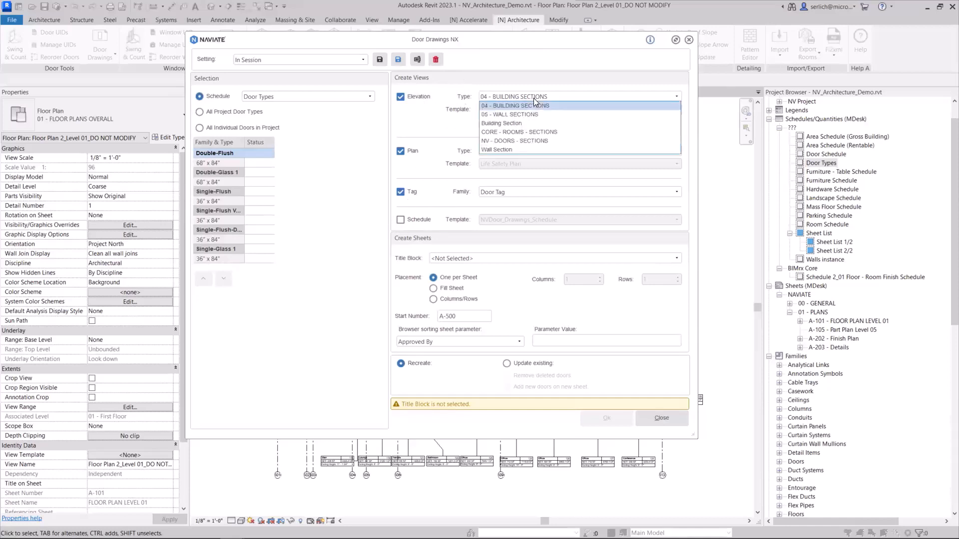
left_click(537, 140)
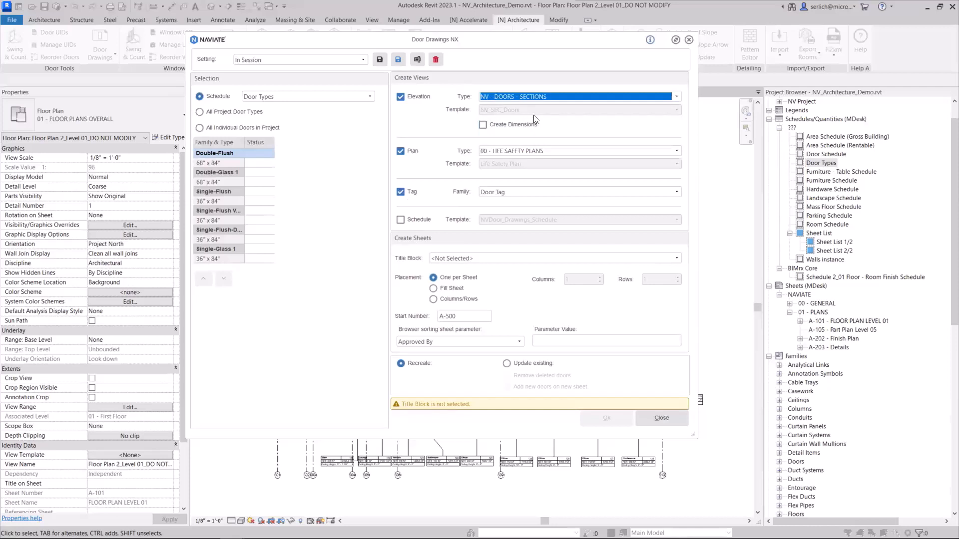
left_click(483, 125)
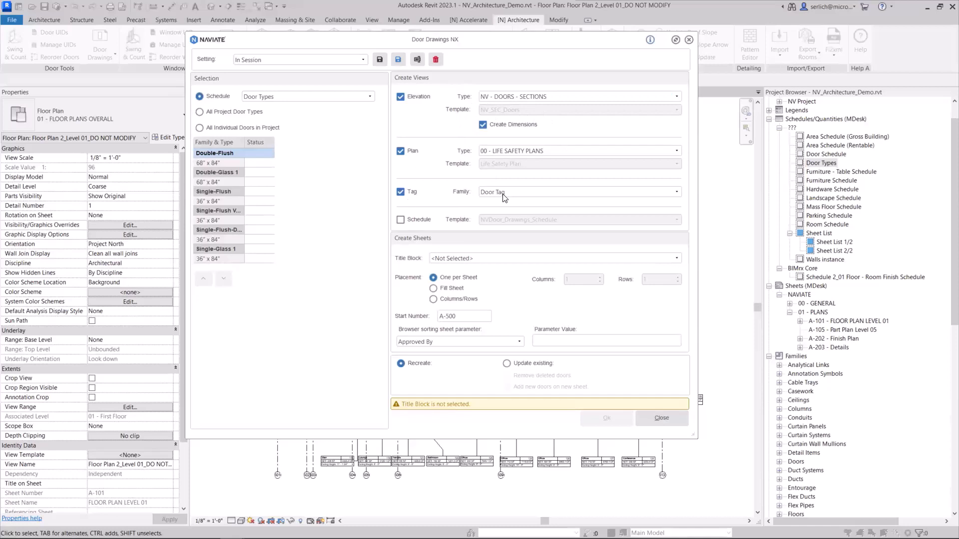
- Set the plan view type to NV - DOOR PLANS and the tag family to Door Tag_Door Type
left_click(489, 151)
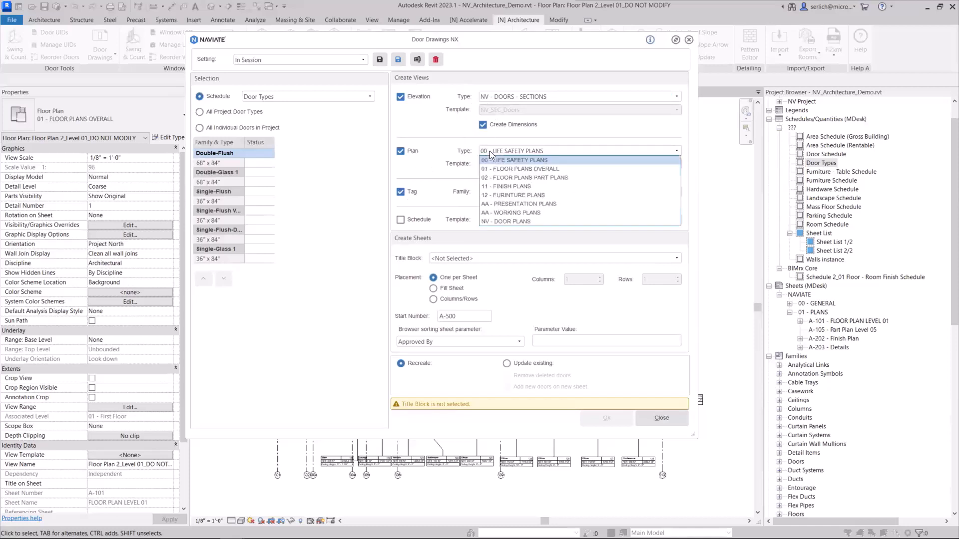
left_click(503, 221)
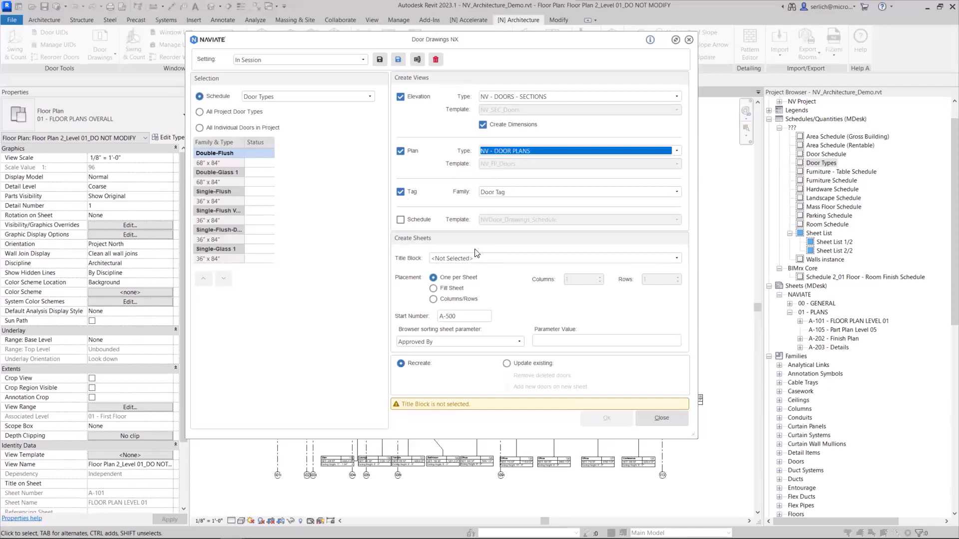
left_click(509, 194)
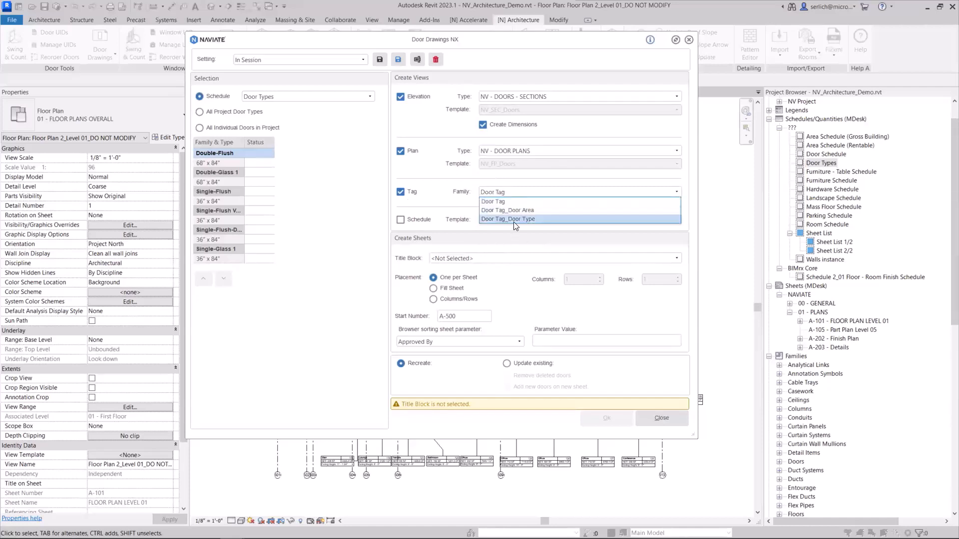
left_click(514, 224)
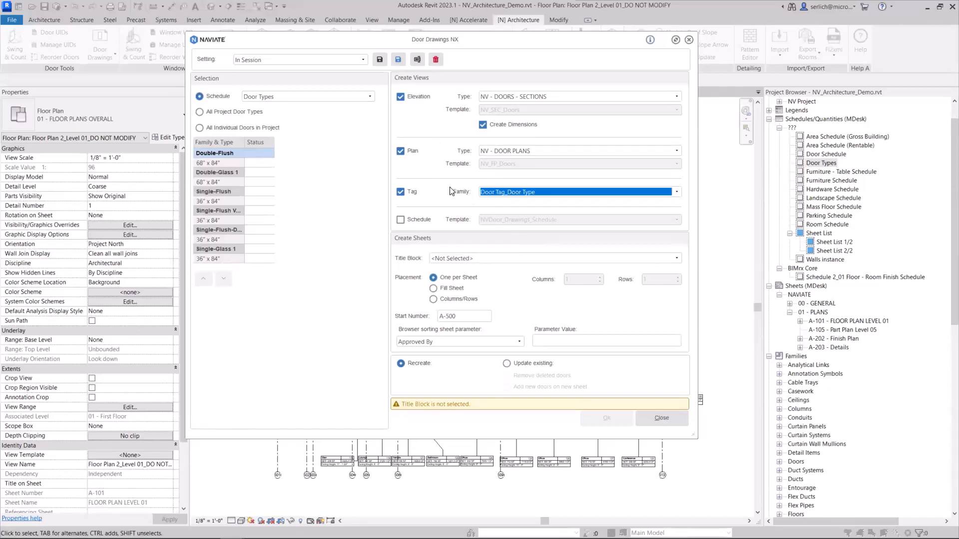
- Include a schedule in the created views, using the NVDoor_Drawings_Schedule template
left_click(400, 220)
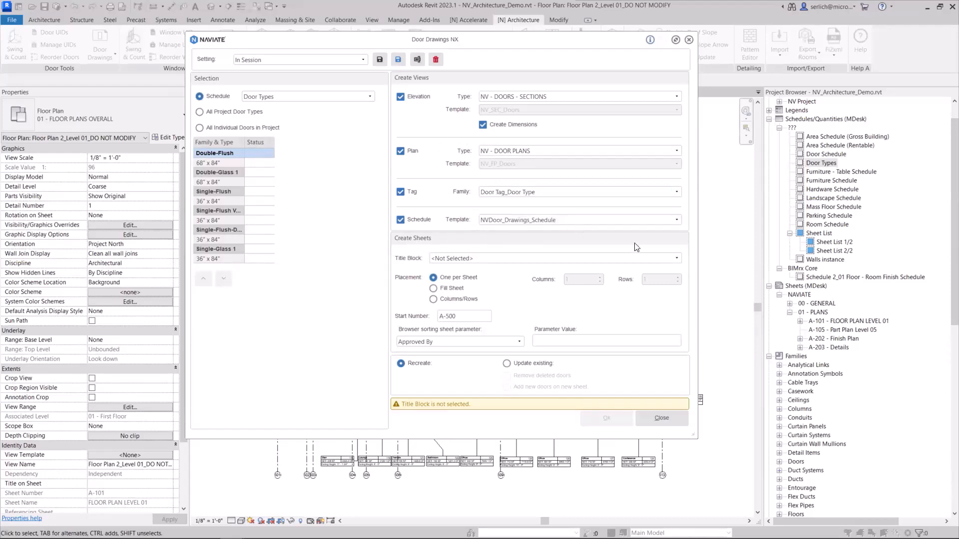
left_click(535, 220)
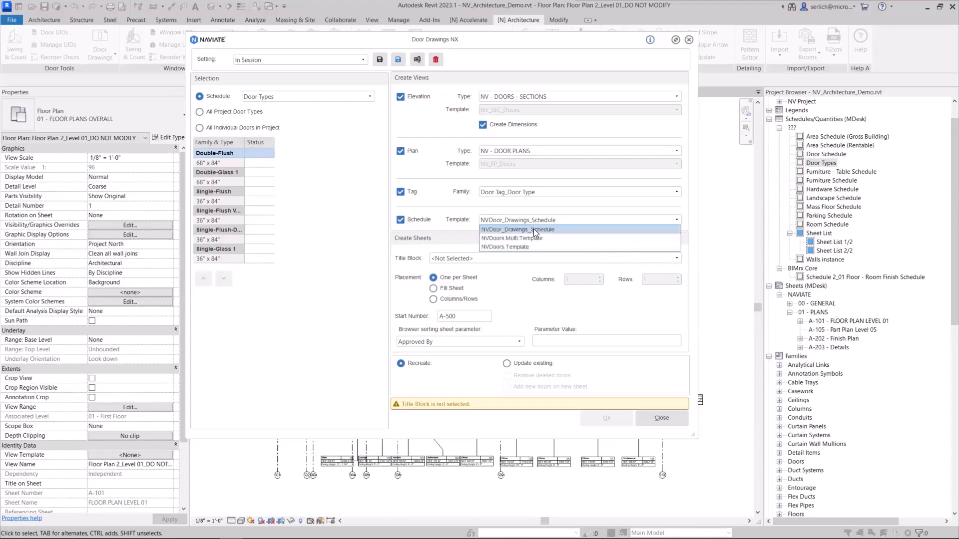
left_click(503, 231)
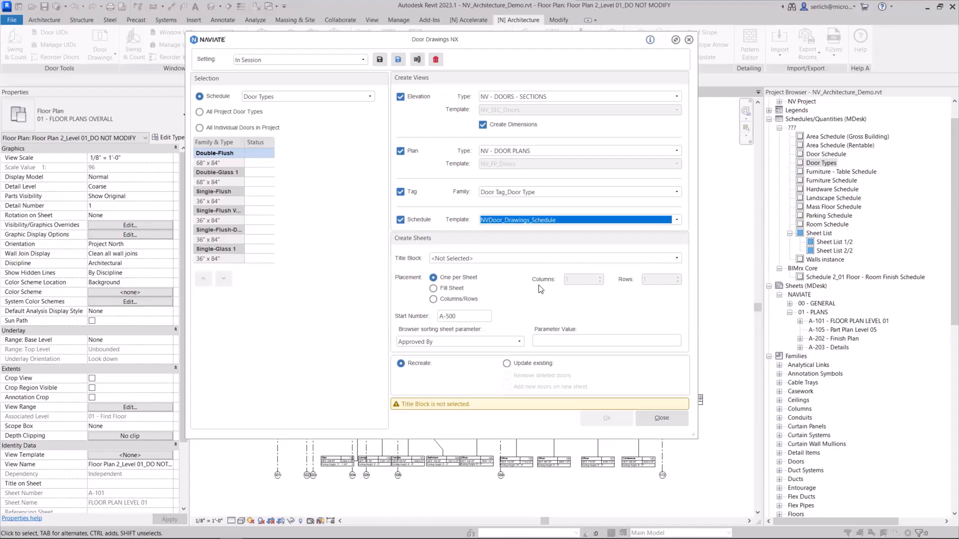
- Choose the E1 30 x 42 Horizontal title block and place the drawings on the sheet in 6 columns and 2 rows
left_click(457, 260)
left_click(461, 276)
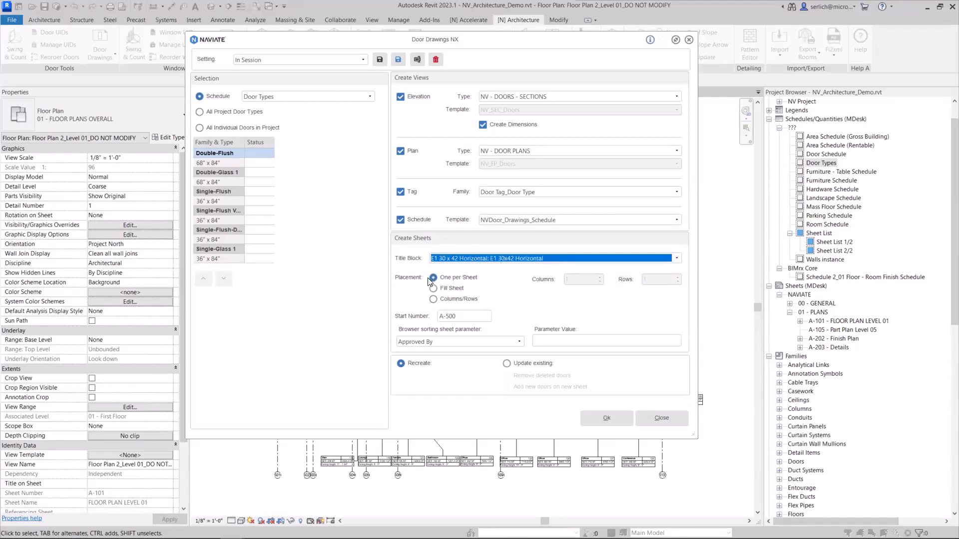
left_click(461, 290)
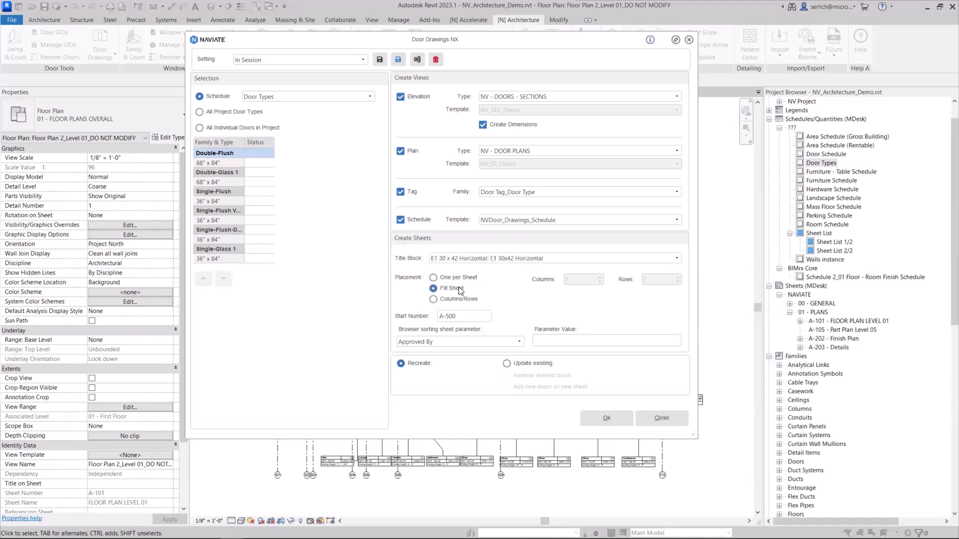
left_click(459, 300)
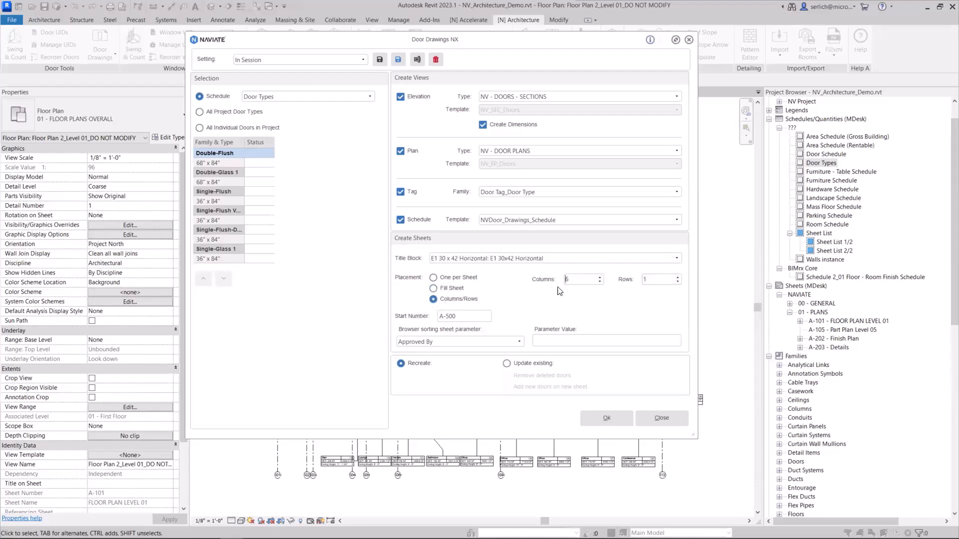
left_click(677, 277)
- Set the sheet start number to A-50 and the browser sorting parameter to Sheet Discipline with the value NAVIATE
left_click(473, 316)
key("shift+Left")
key("BackSpace")
left_click(520, 342)
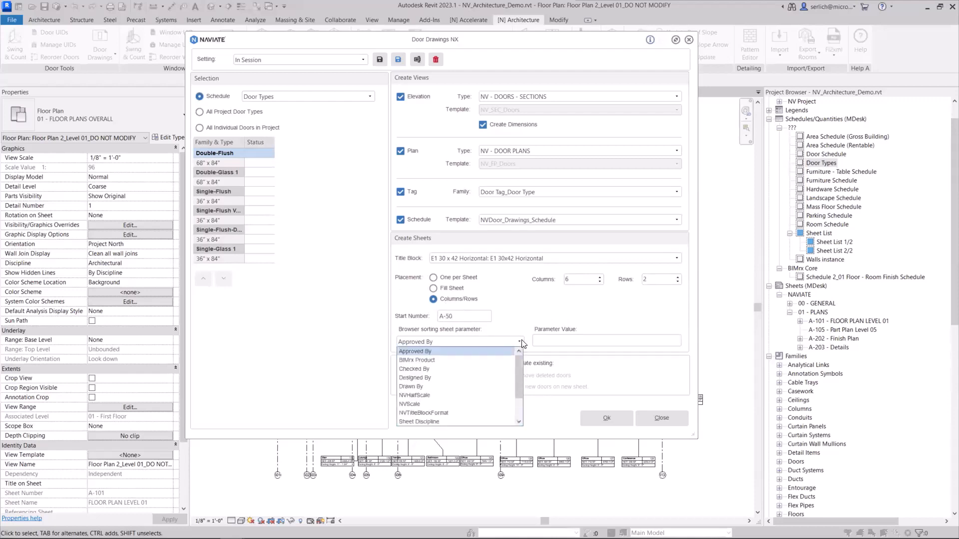
scroll(446, 369, "down", 2)
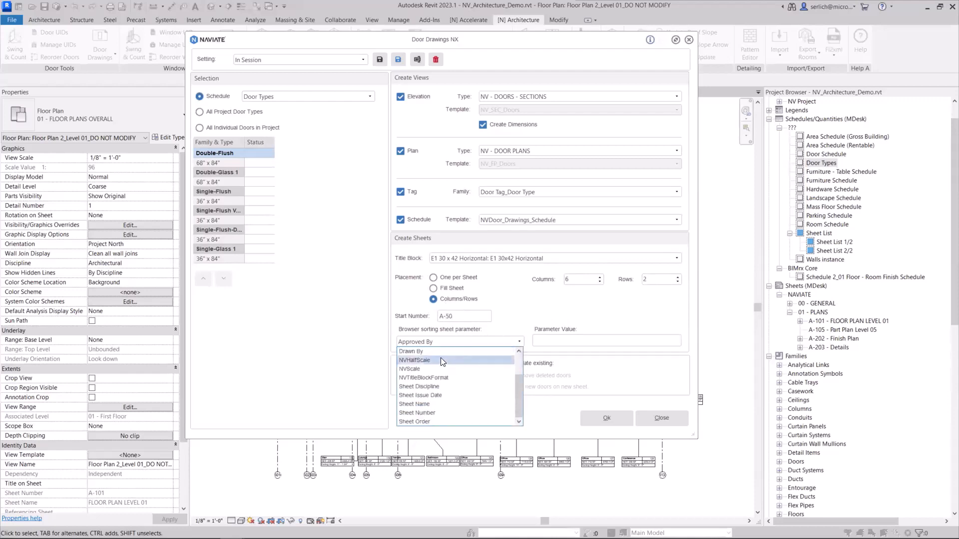
left_click(425, 387)
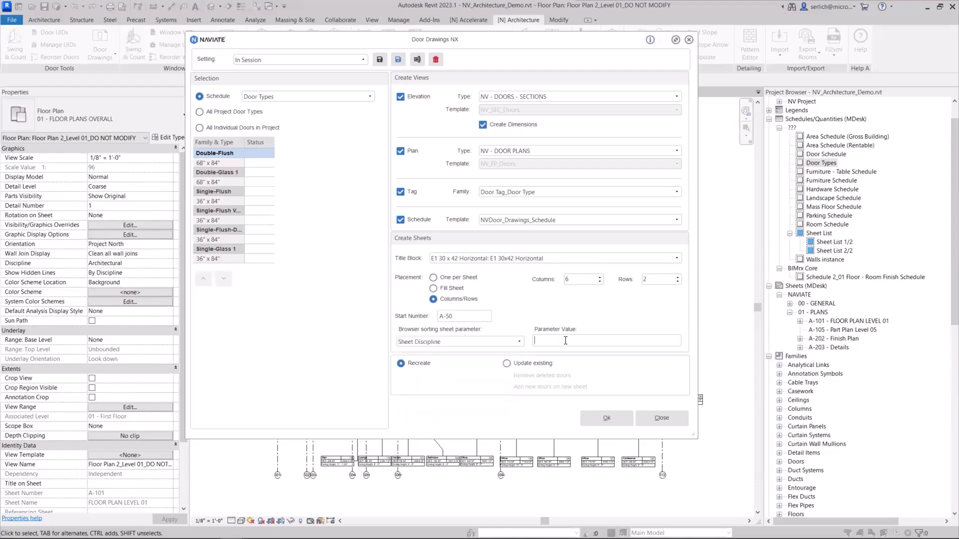
left_click(565, 341)
type("NAVIATE")
- Save the door drawings configuration as a new setting named DOOR TYPE SCHEDULE
left_click(398, 59)
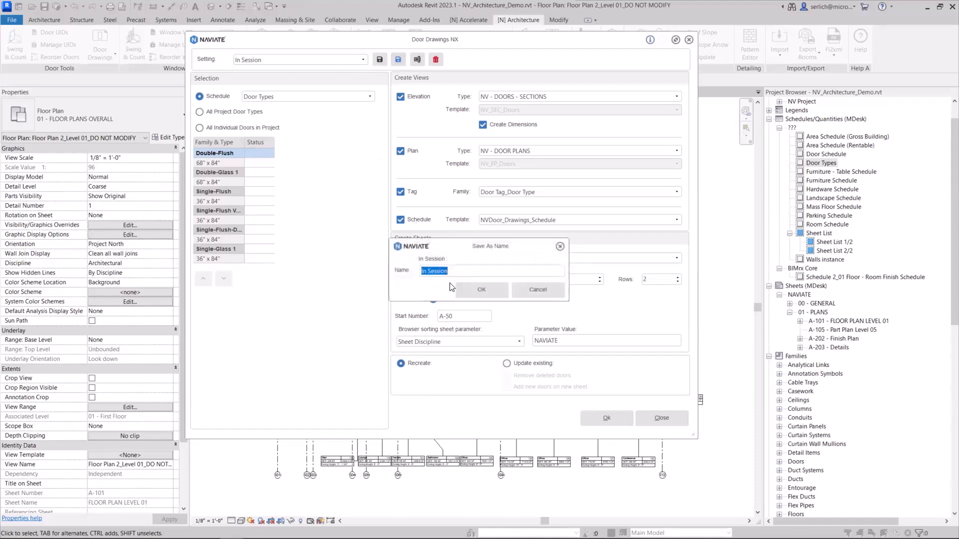
type("d")
type("DOOR TYPE SCHEDULE")
left_click(470, 289)
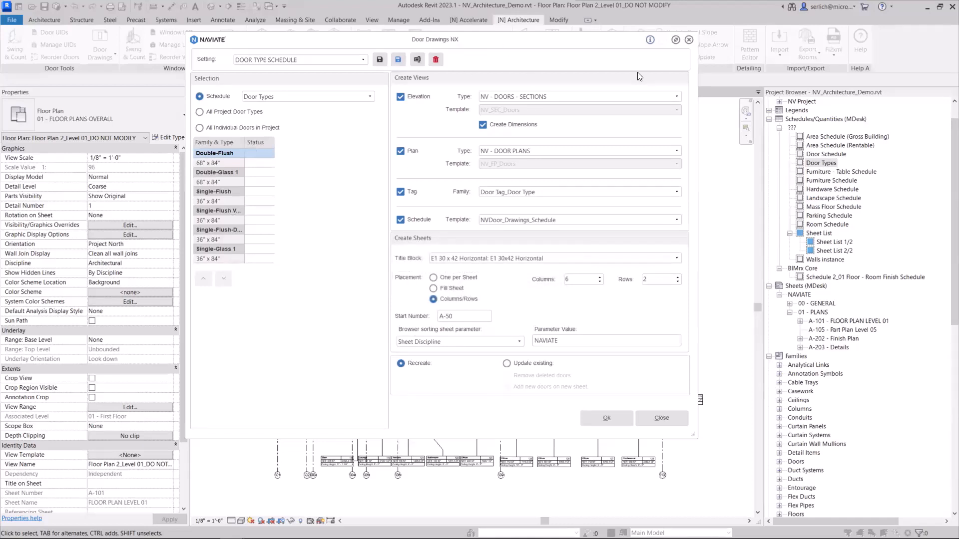
- Generate the door drawings and save the changes made to the DOOR TYPE SCHEDULE setting
left_click(595, 416)
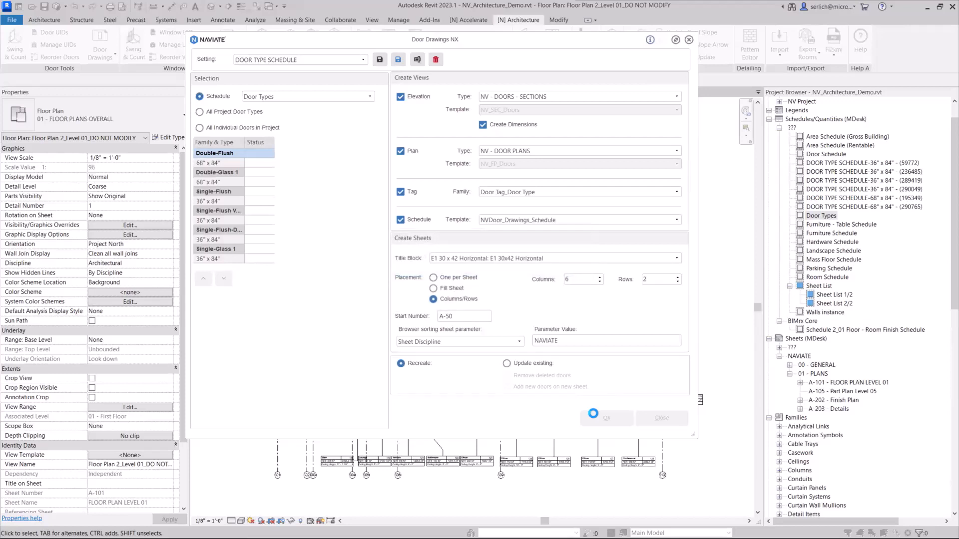
left_click(596, 418)
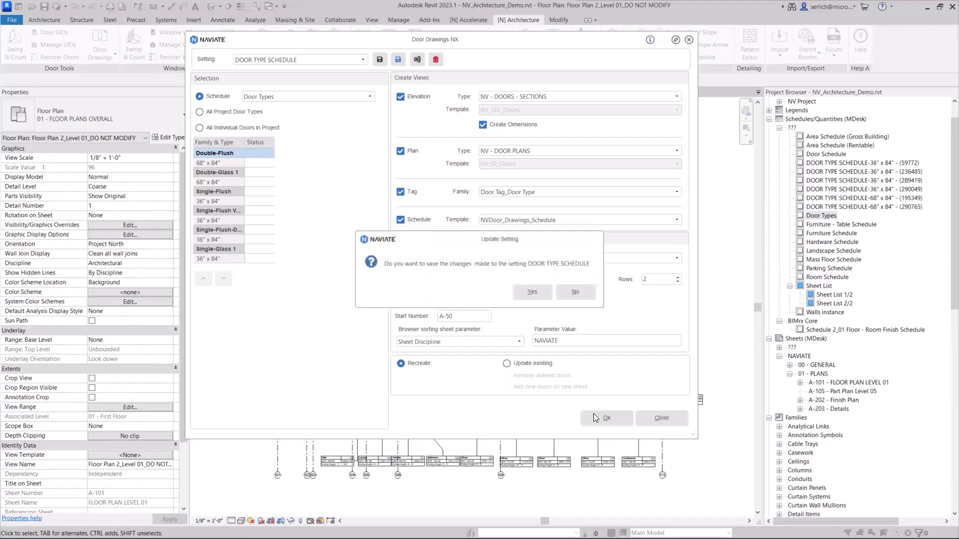
left_click(530, 292)
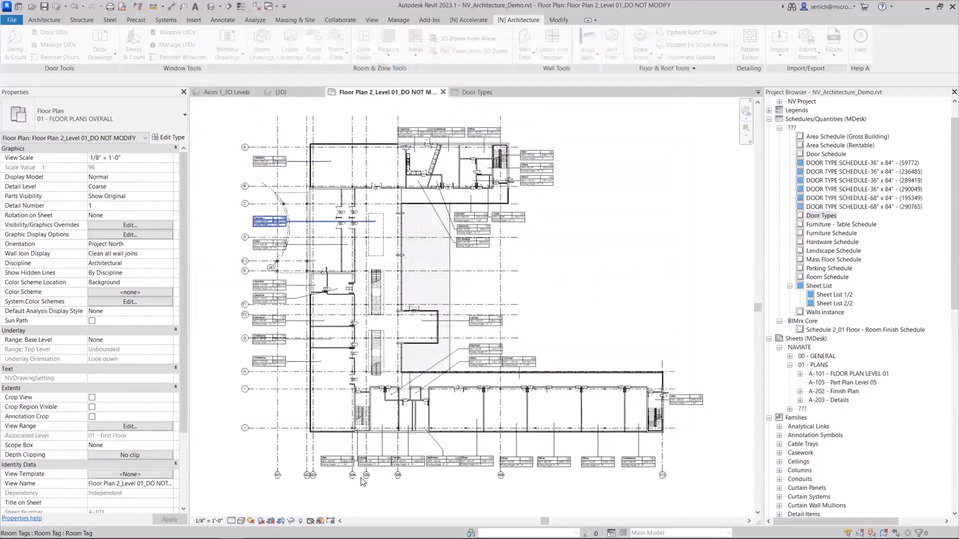
- Open sheet A-501 - DOOR TYPE SCHEDULE and examine its door elevations, tagged plans and schedules
left_click(789, 409)
double_click(839, 418)
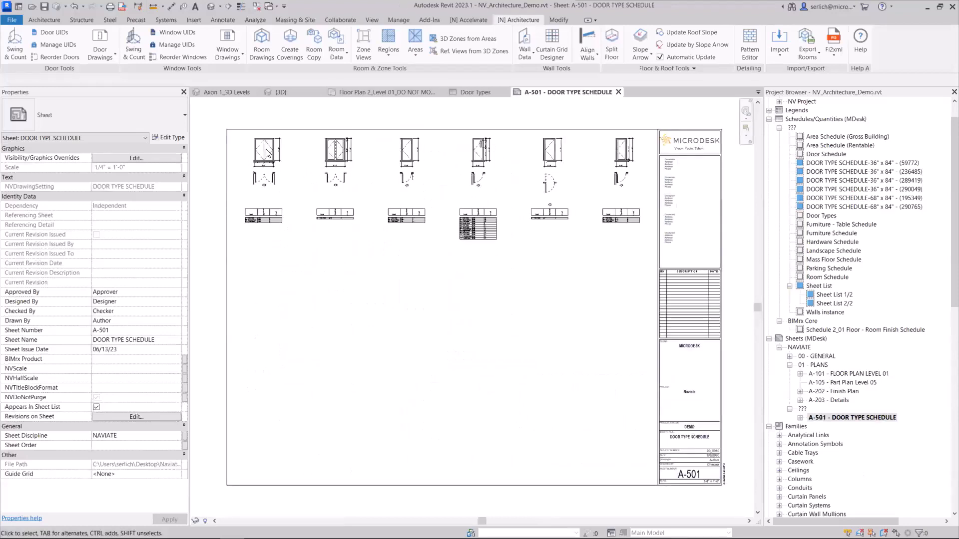
scroll(273, 149, "up", 5)
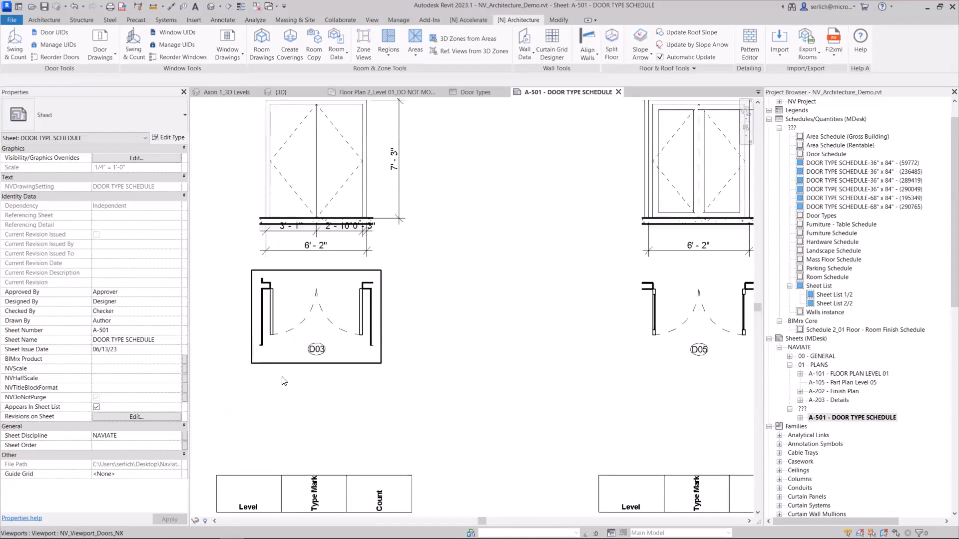
scroll(414, 280, "down", 2)
middle_click_drag(414, 280, 450, 163)
scroll(267, 414, "up", 3)
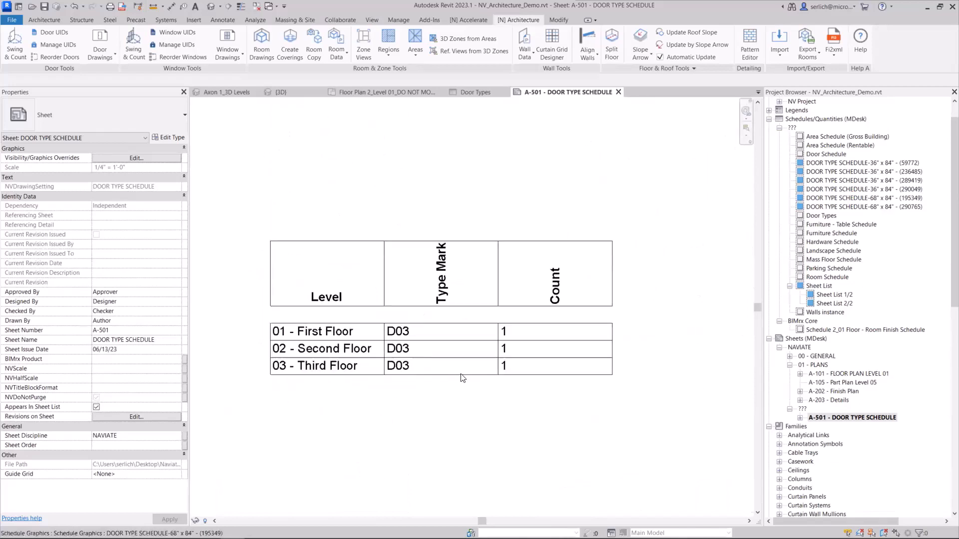
scroll(489, 426, "down", 6)
middle_click_drag(625, 491, 425, 317)
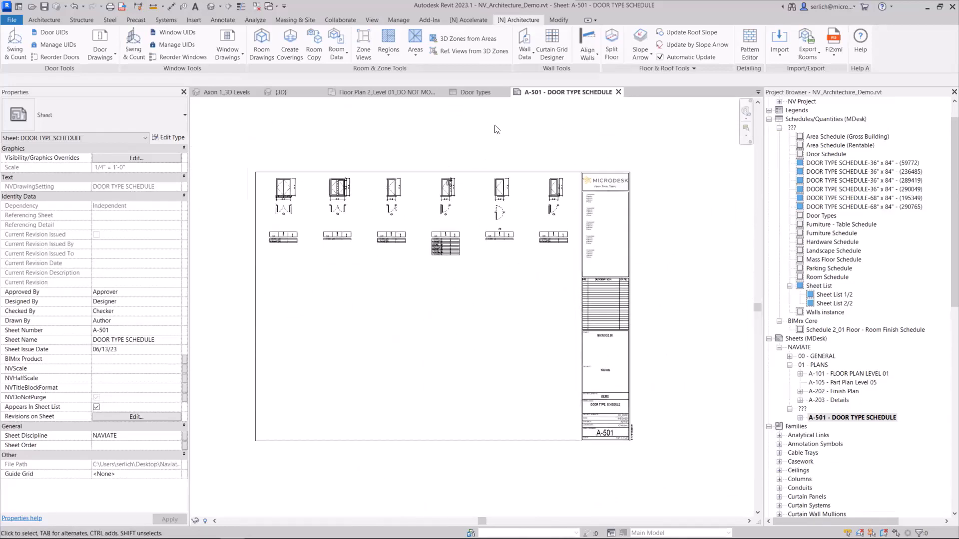